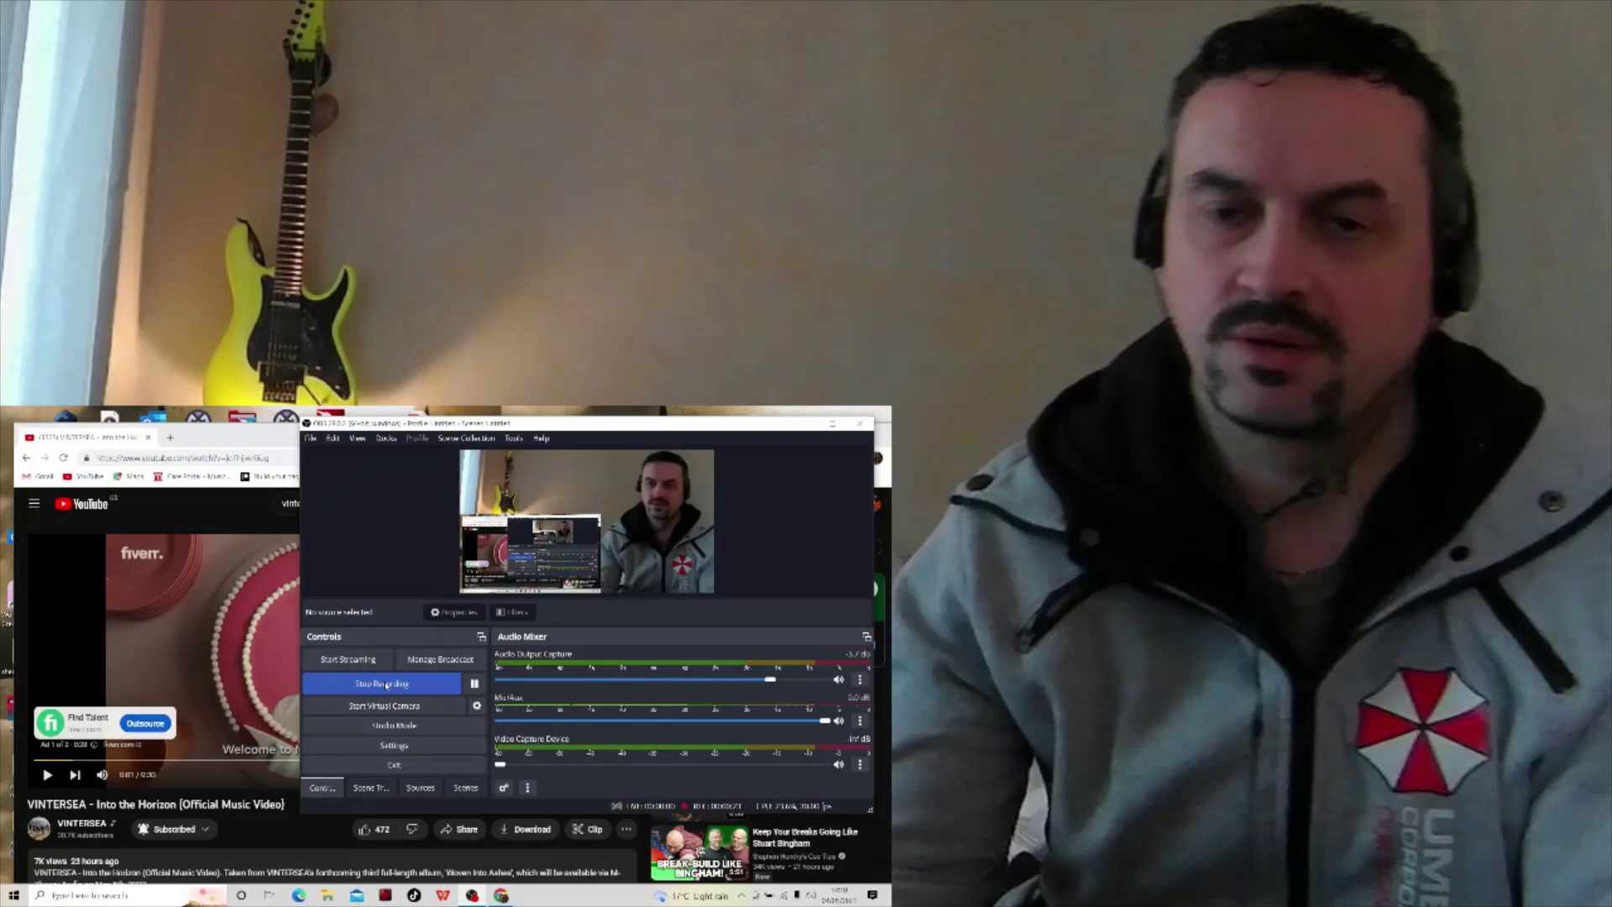
Step: Start the VINTERSEA 'Into the Horizon' video, skip the ad, and watch it full screen
key(alt+Tab)
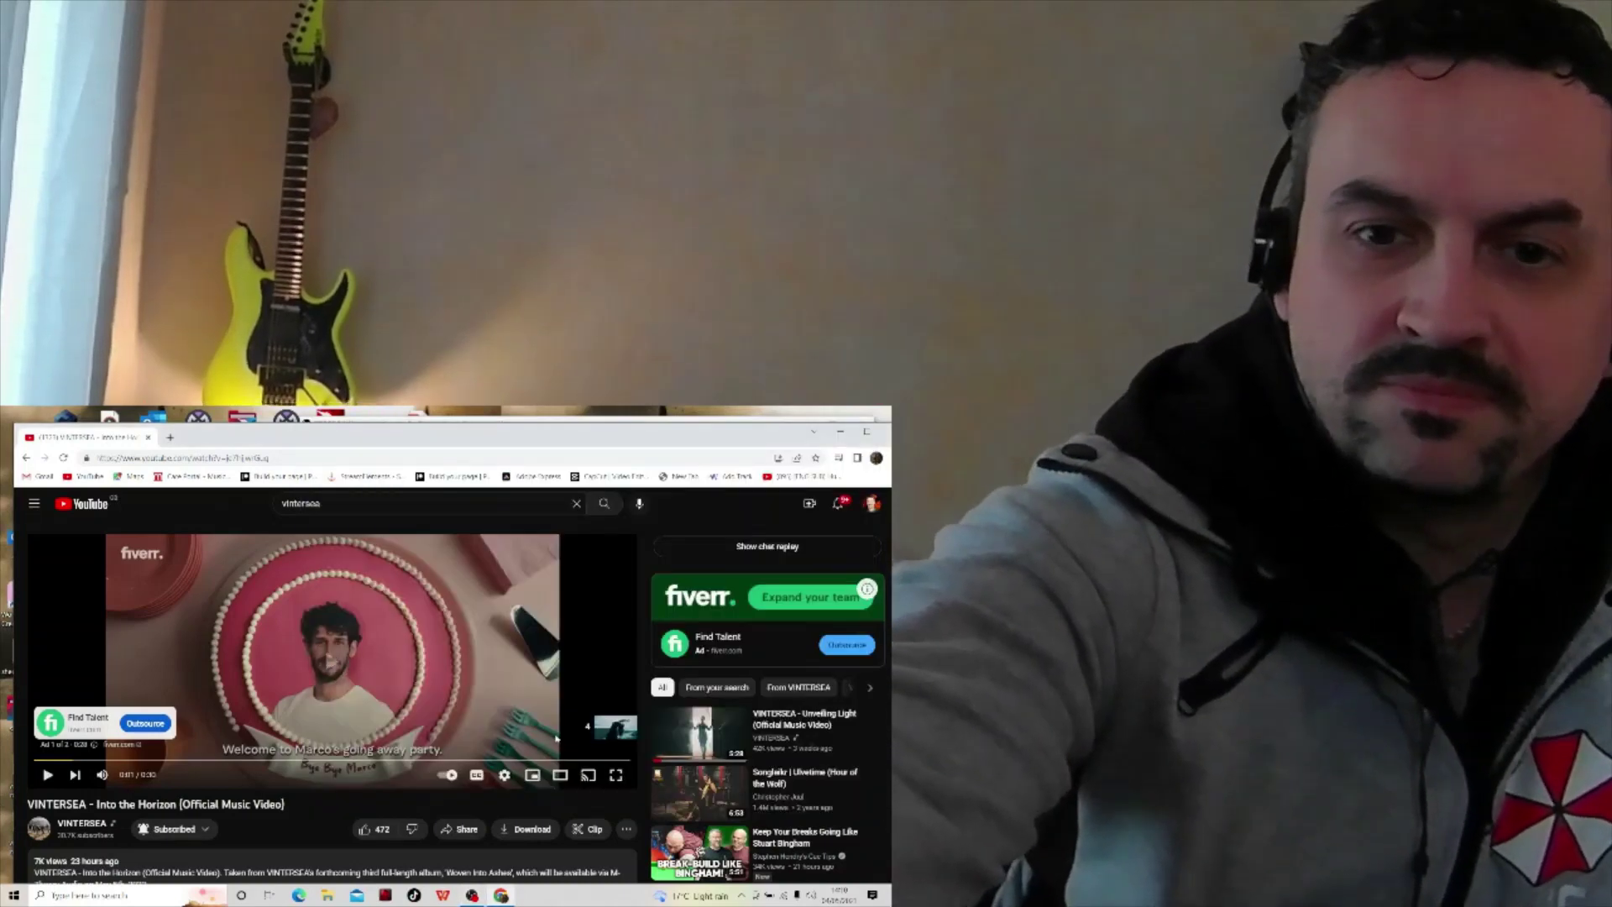
click(555, 737)
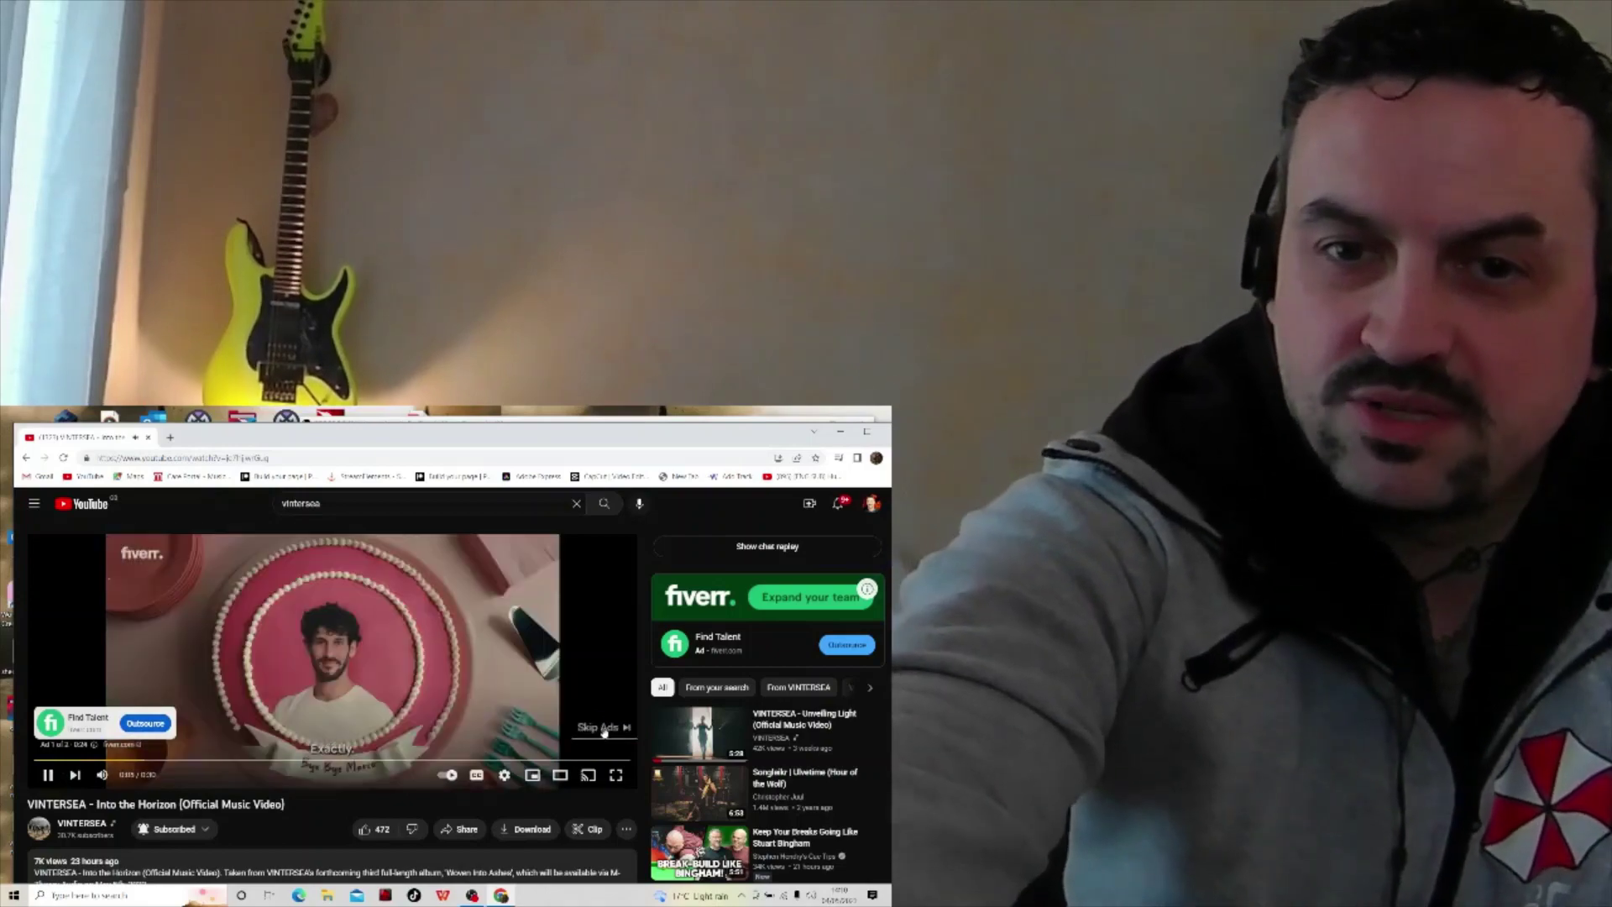
click(604, 728)
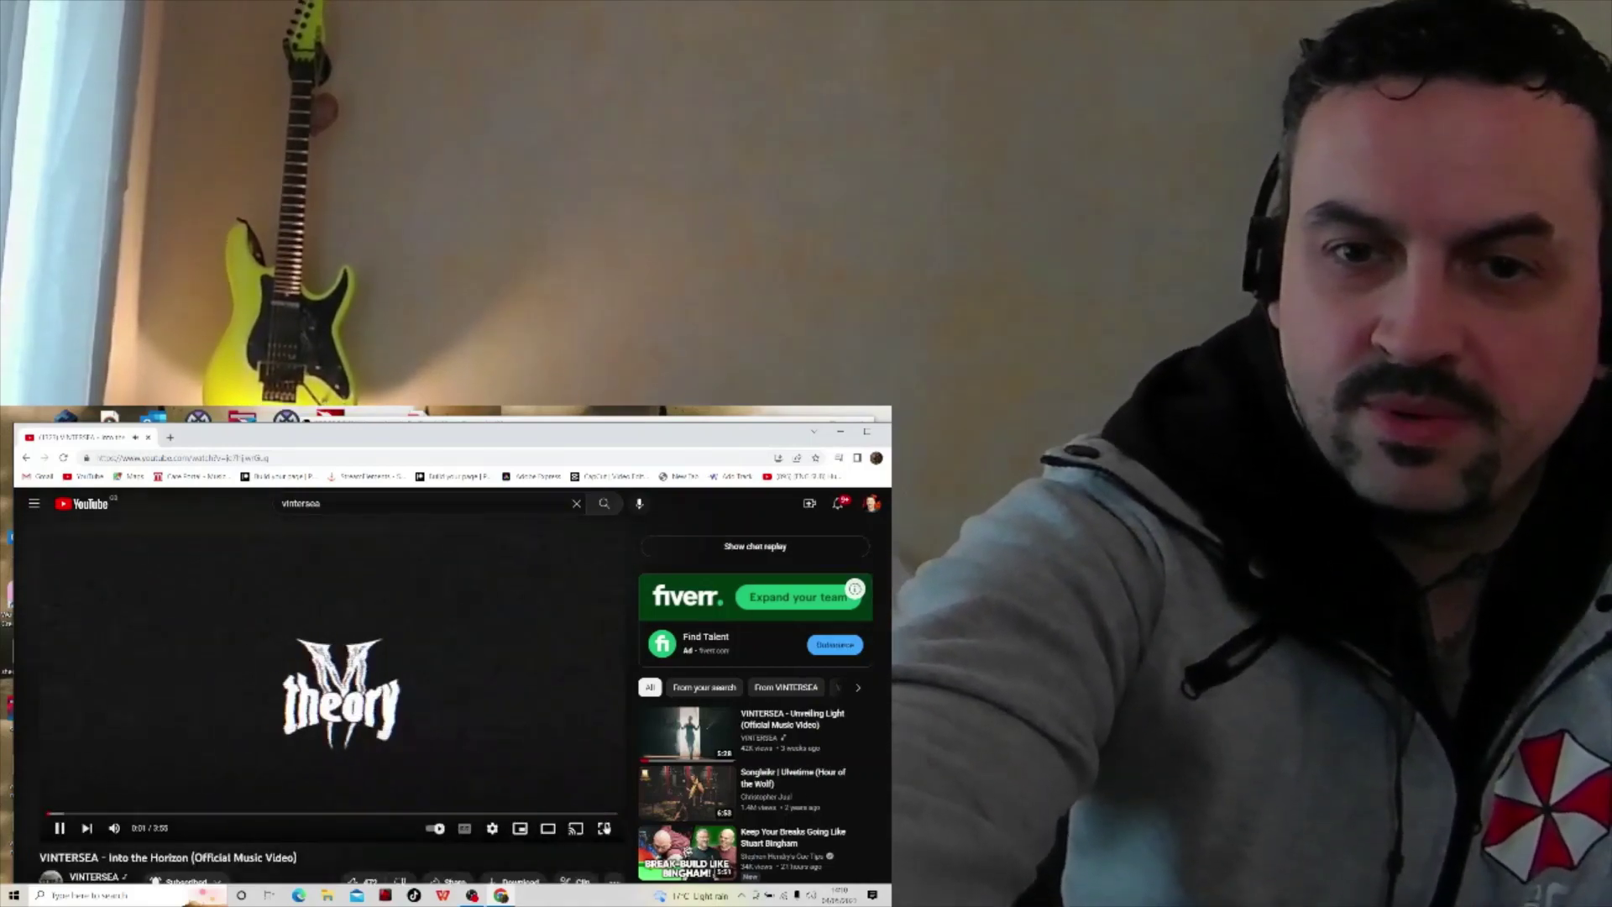
key(f)
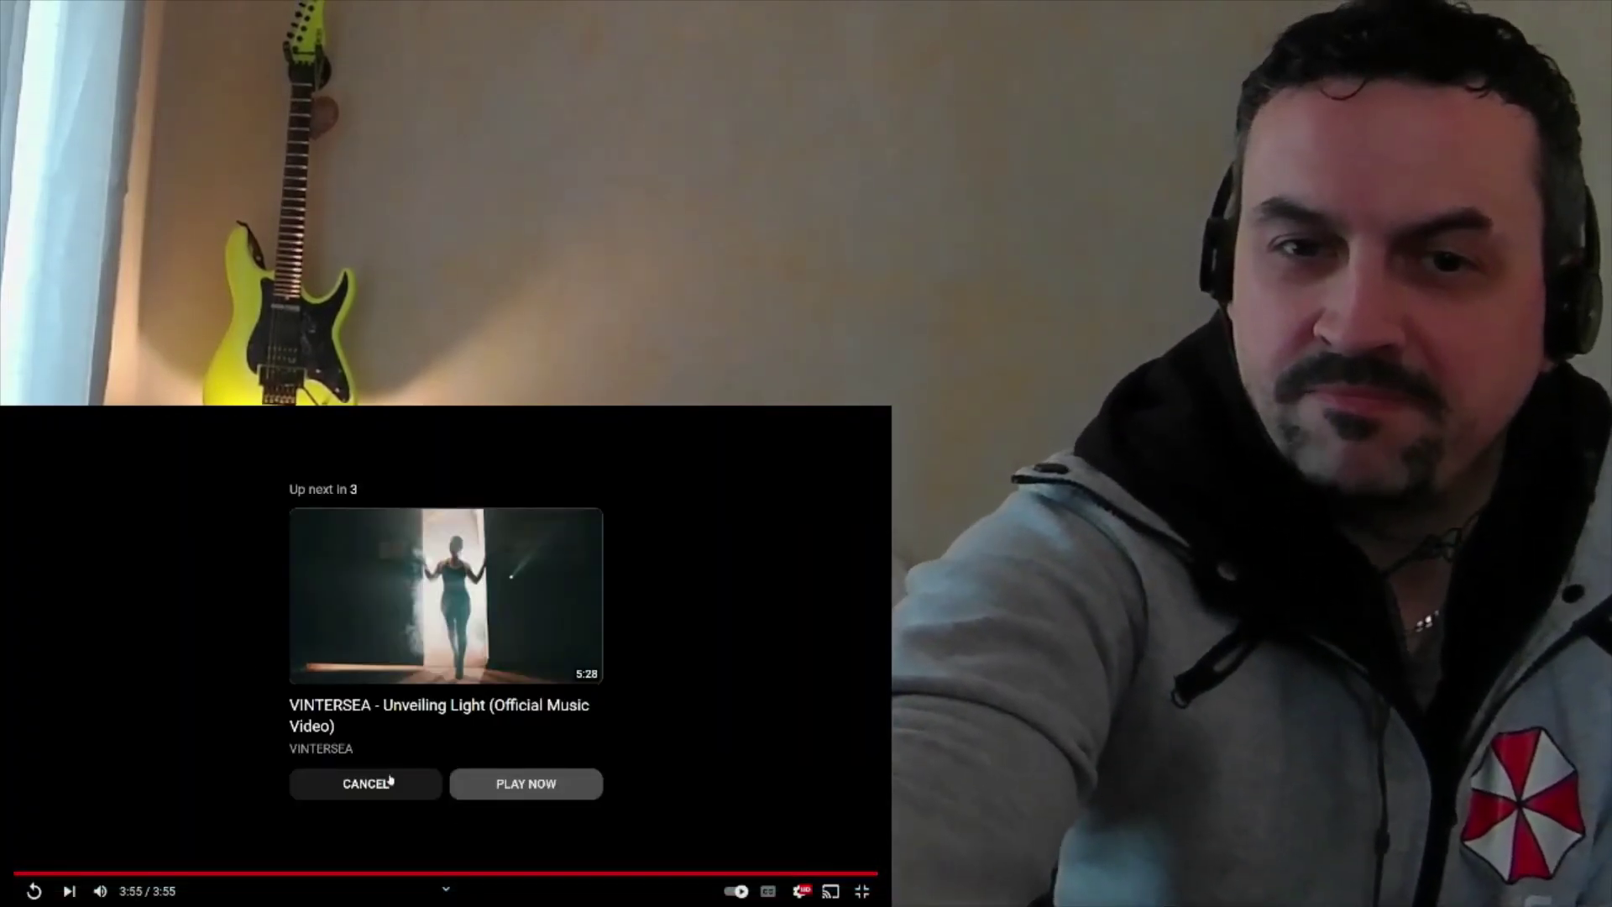
Step: Cancel the Up next autoplay, exit full screen, and drag the browser down to reveal OBS
click(391, 779)
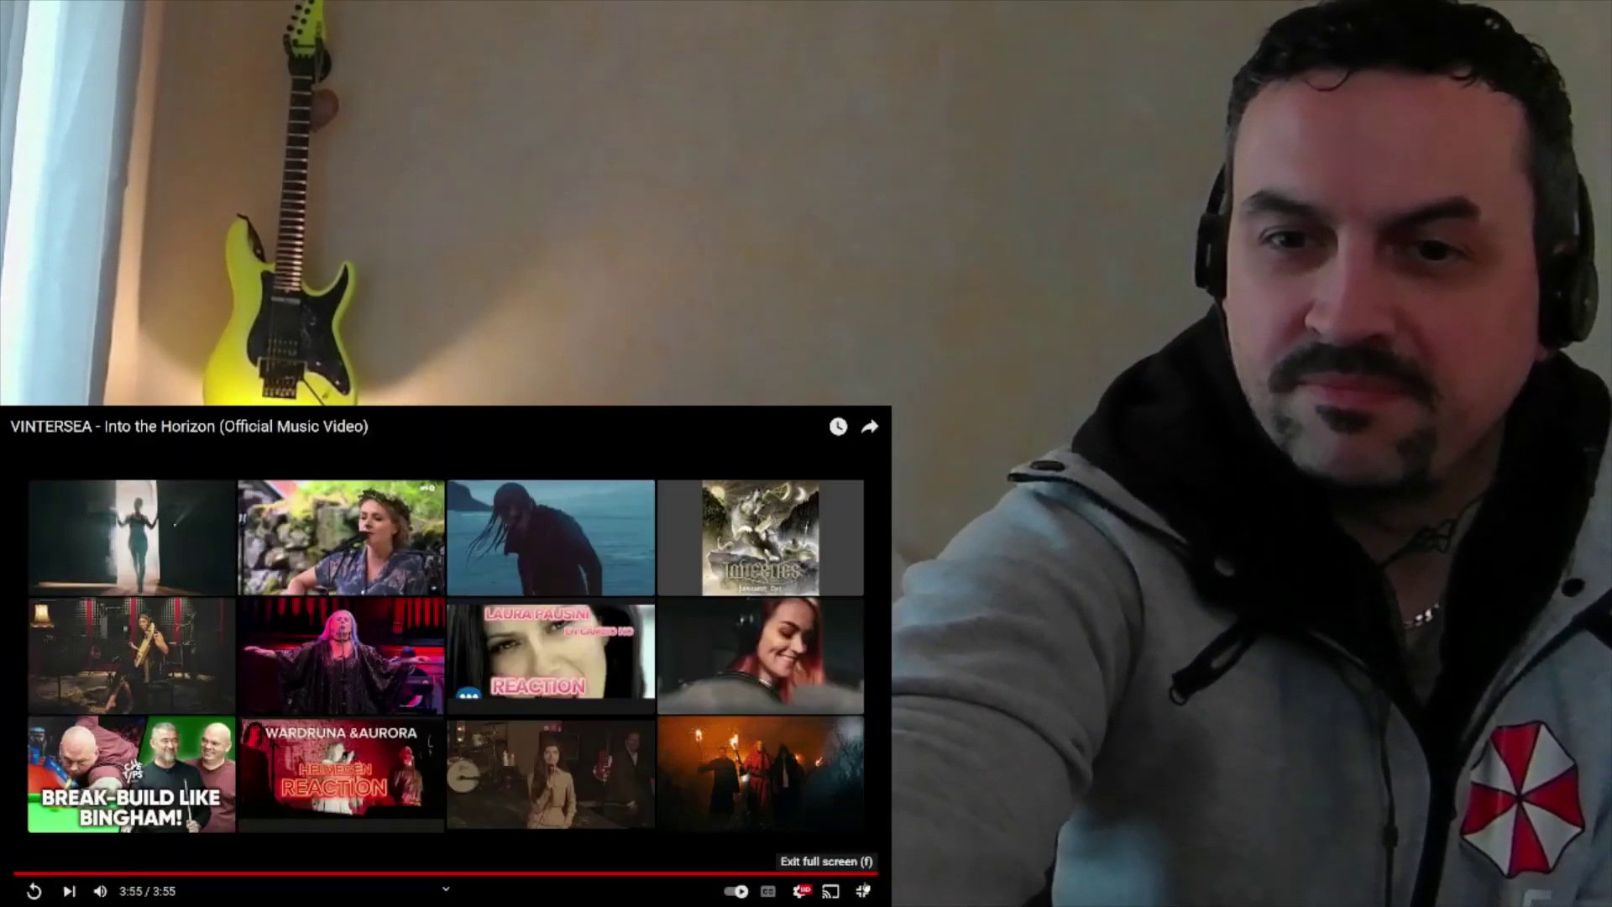
key(Escape)
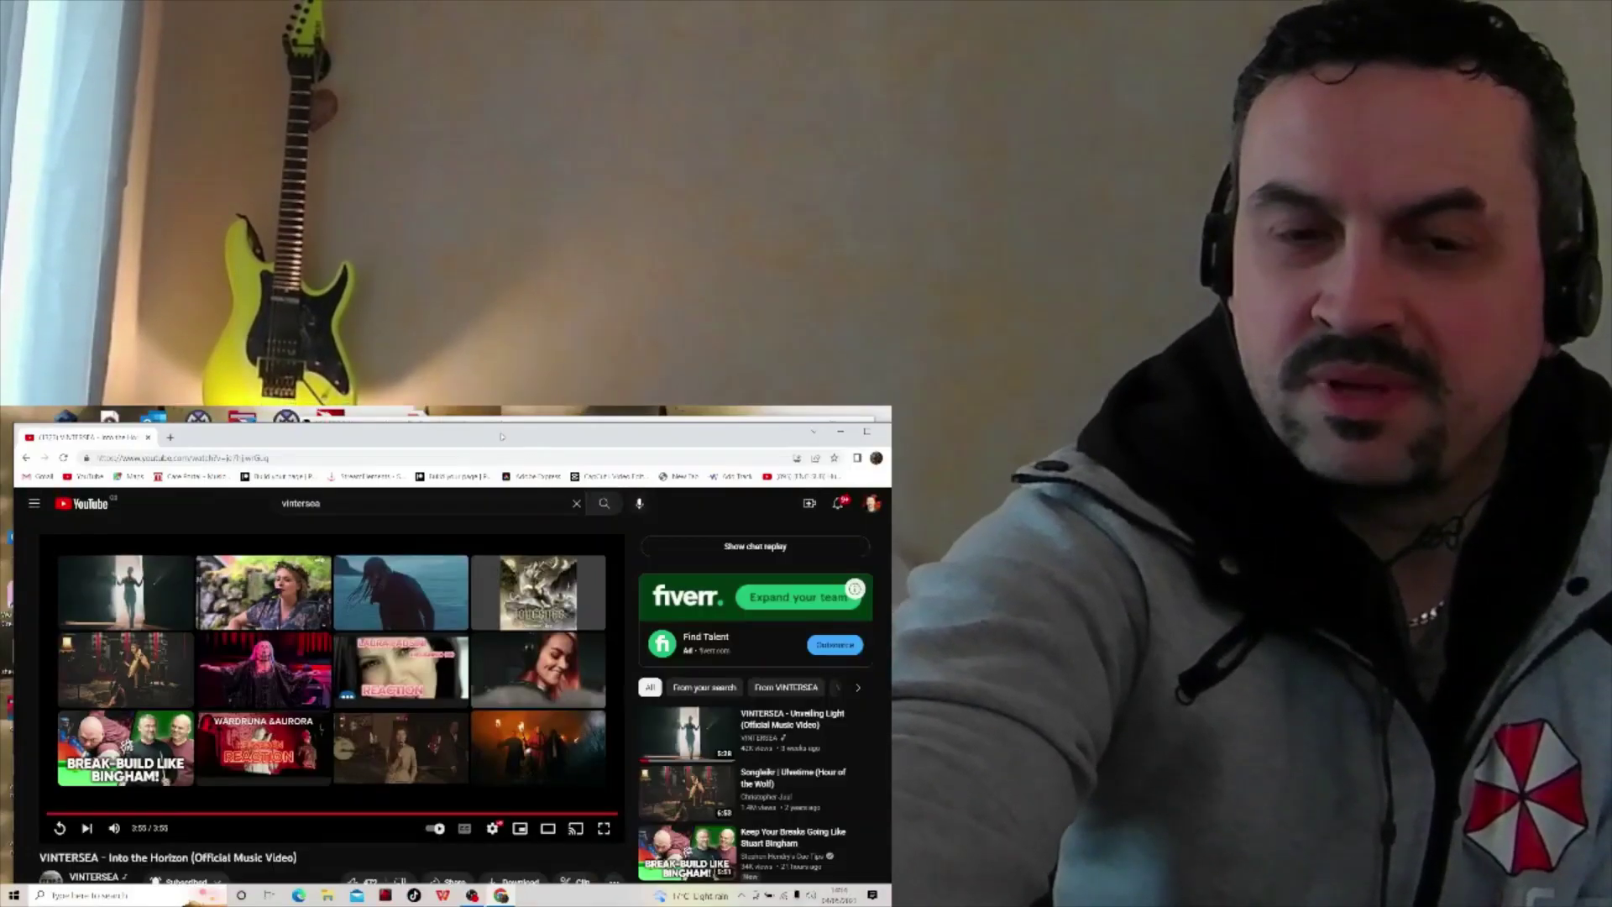
drag(502, 435, 482, 817)
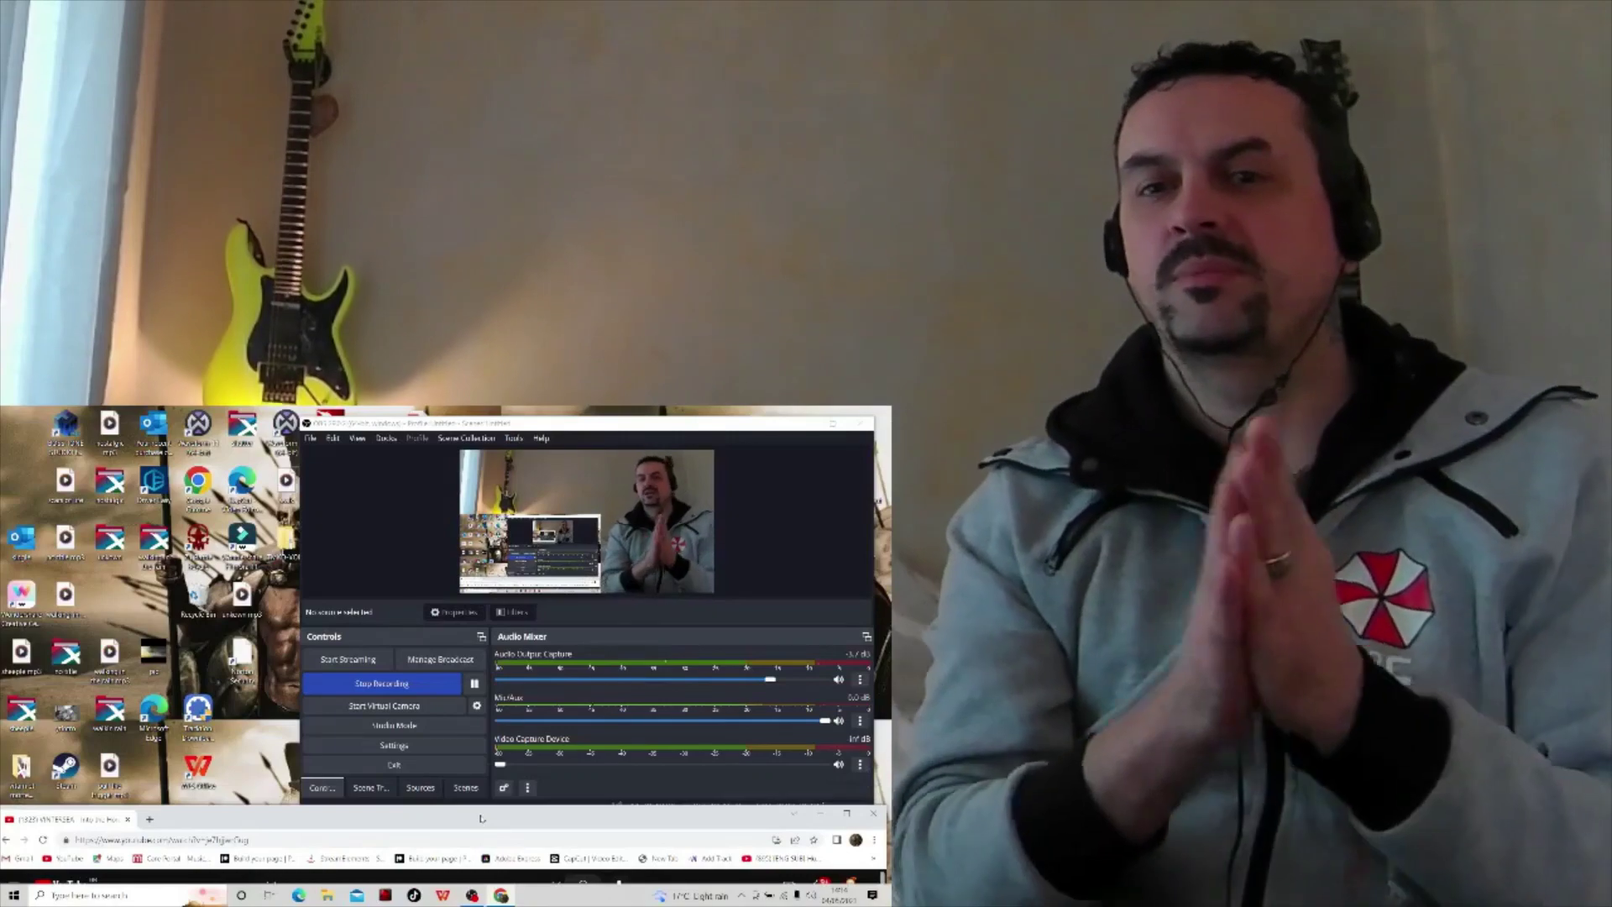